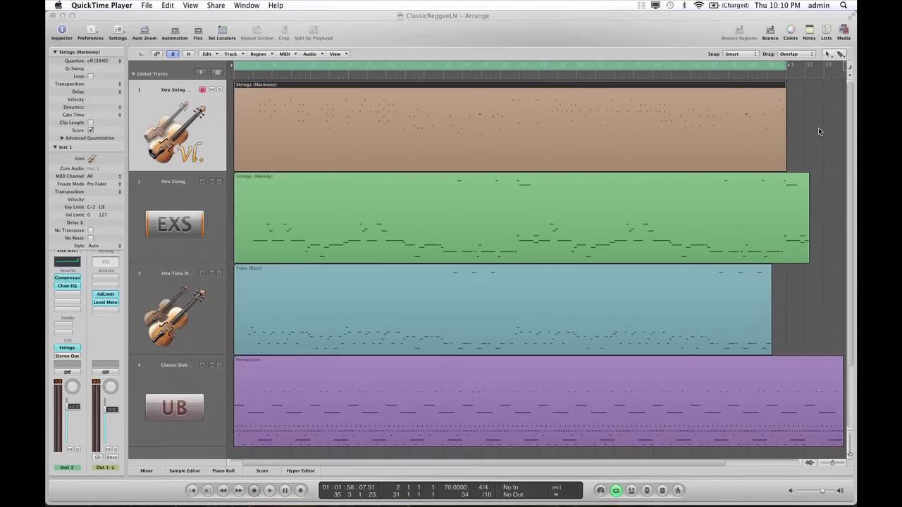
Launch Audio MIDI Setup through Spotlight and show its MIDI Studio window.
{"action": "key", "text": "super+space"}
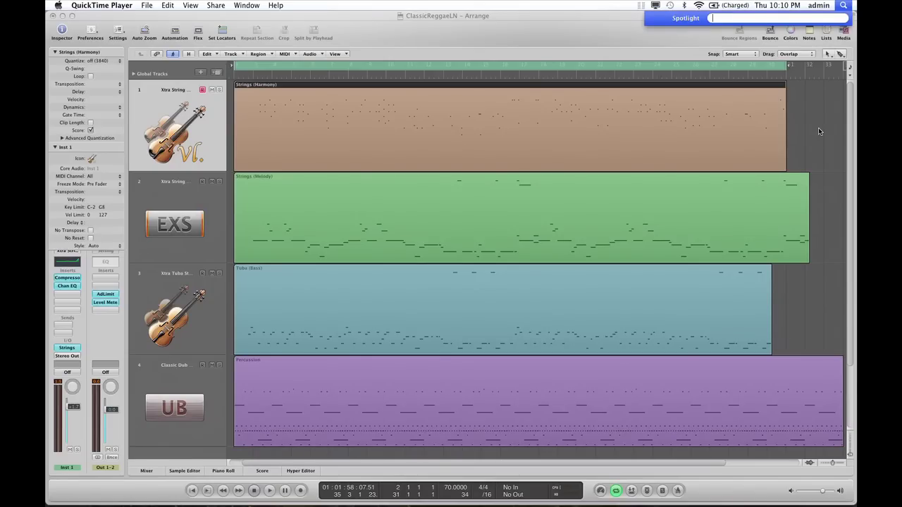
{"action": "type", "text": "audio"}
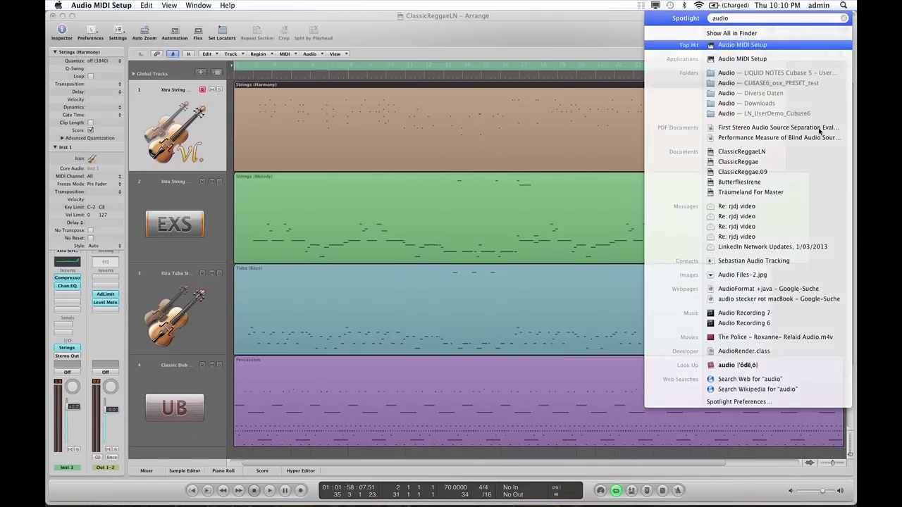
{"action": "key", "text": "Return"}
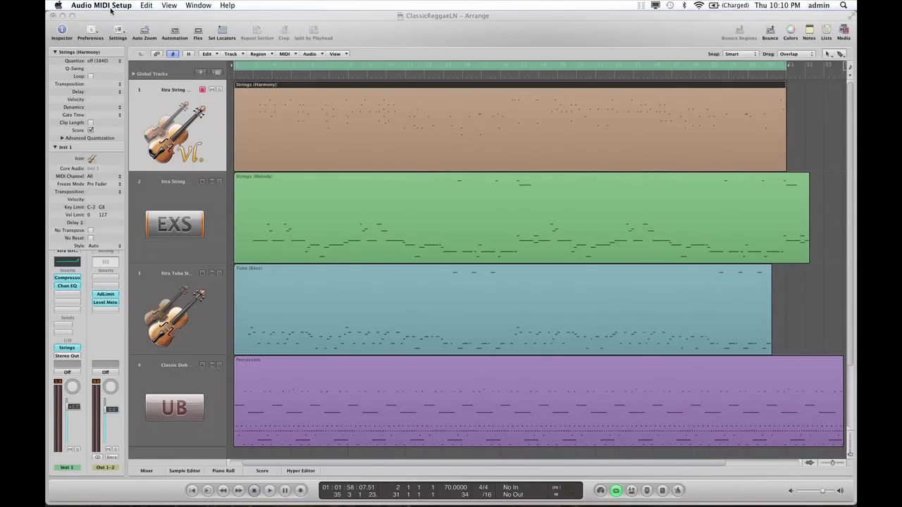
{"action": "left_click", "coordinate": [199, 5]}
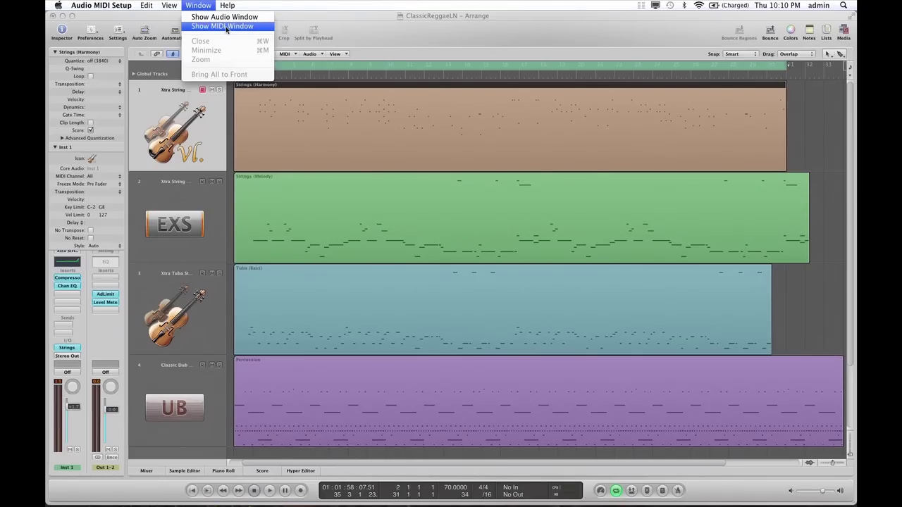
{"action": "left_click", "coordinate": [226, 28]}
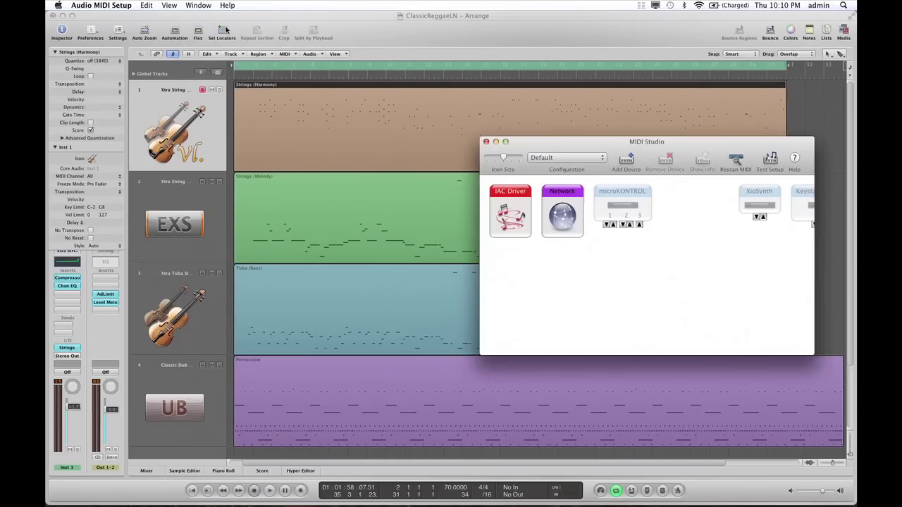
Set the IAC Driver online with port IAC Bus 1, then close its properties and MIDI Studio.
{"action": "double_click", "coordinate": [513, 213]}
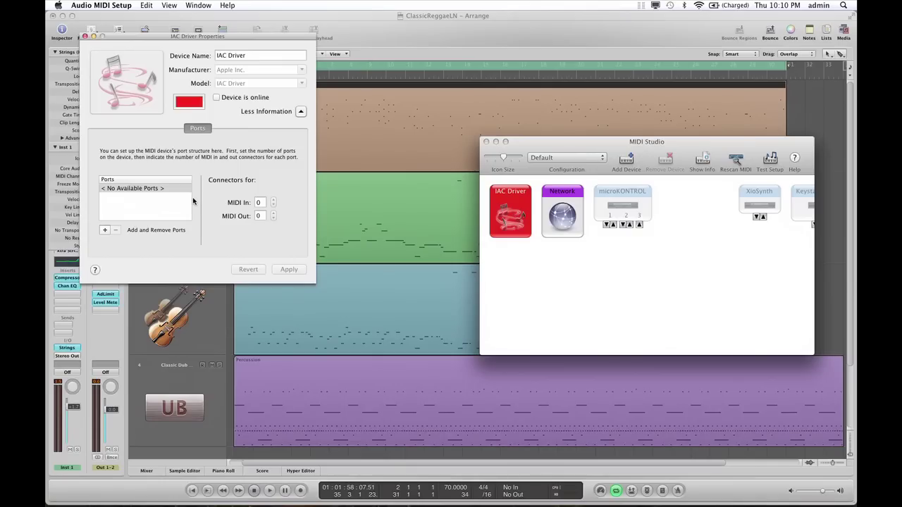
{"action": "left_click", "coordinate": [105, 231]}
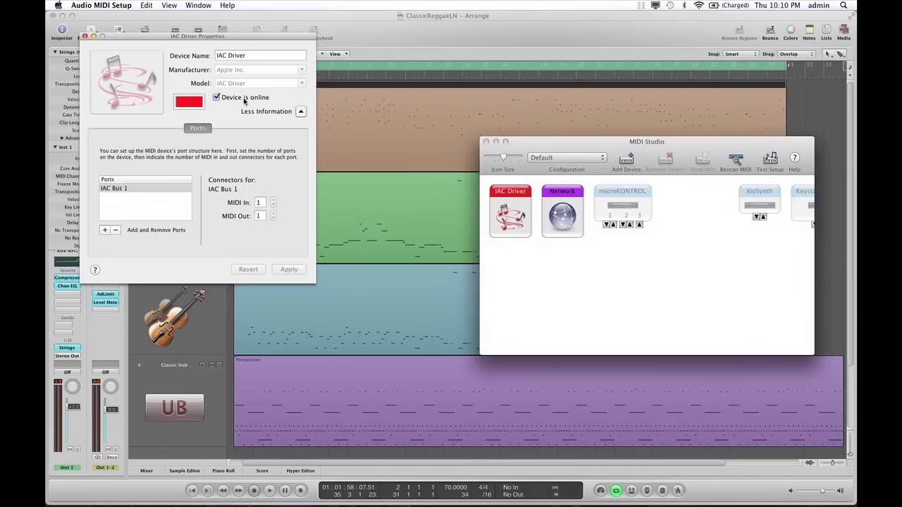
{"action": "left_click", "coordinate": [85, 37]}
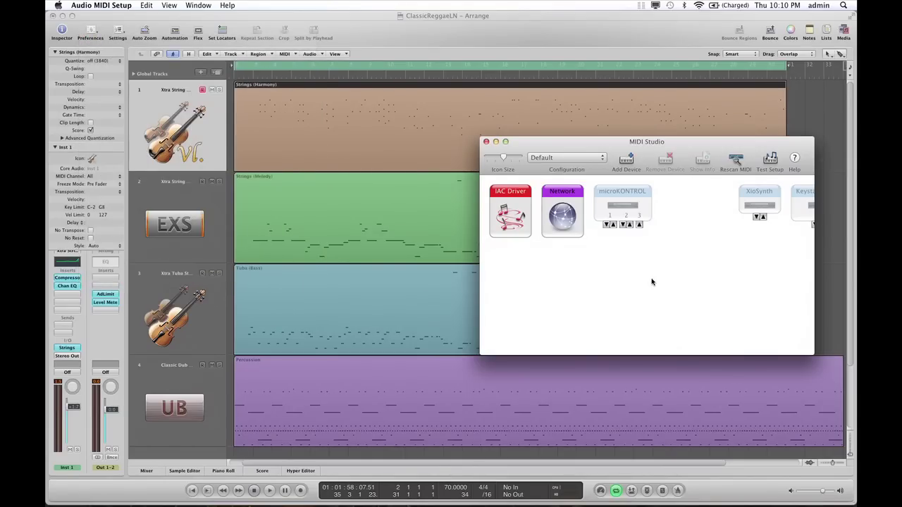
{"action": "left_click", "coordinate": [486, 143]}
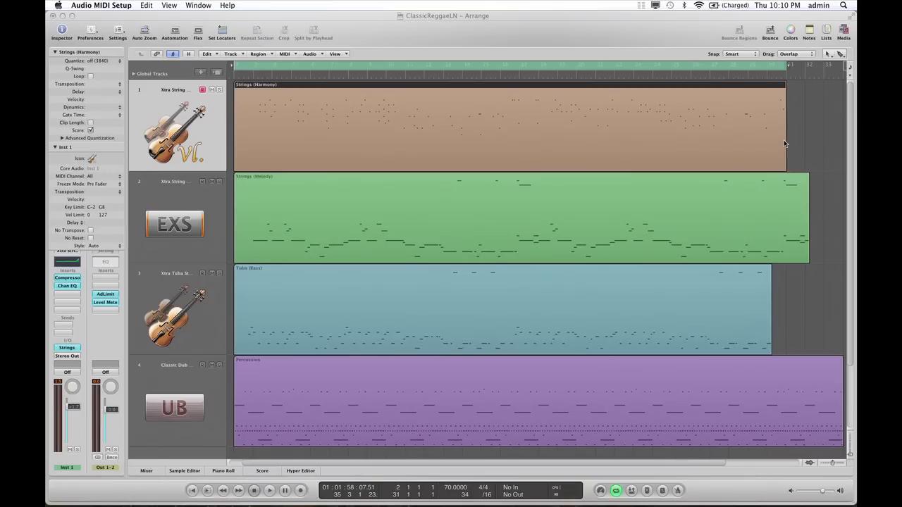
Launch Liquid Notes, then marquee-select all four regions in Logic's arrangement.
{"action": "left_click", "coordinate": [809, 139]}
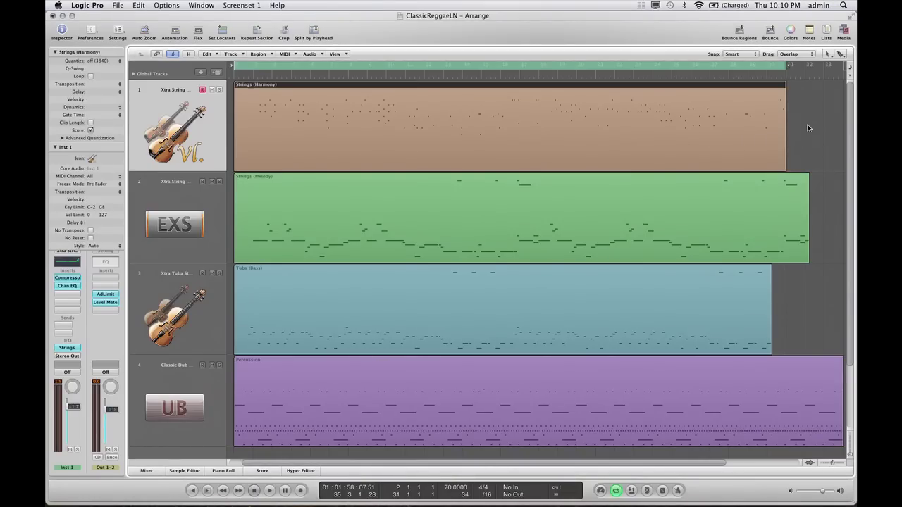
{"action": "key", "text": "super+space"}
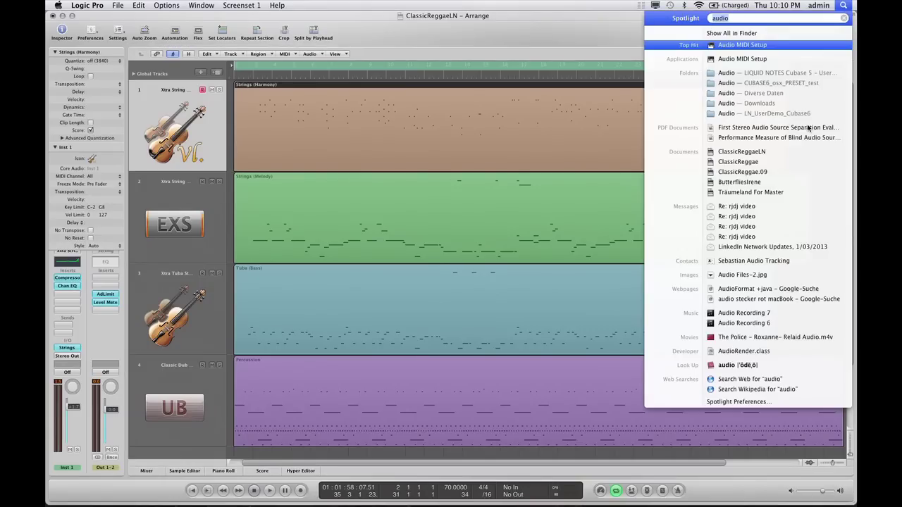
{"action": "type", "text": "Liquid"}
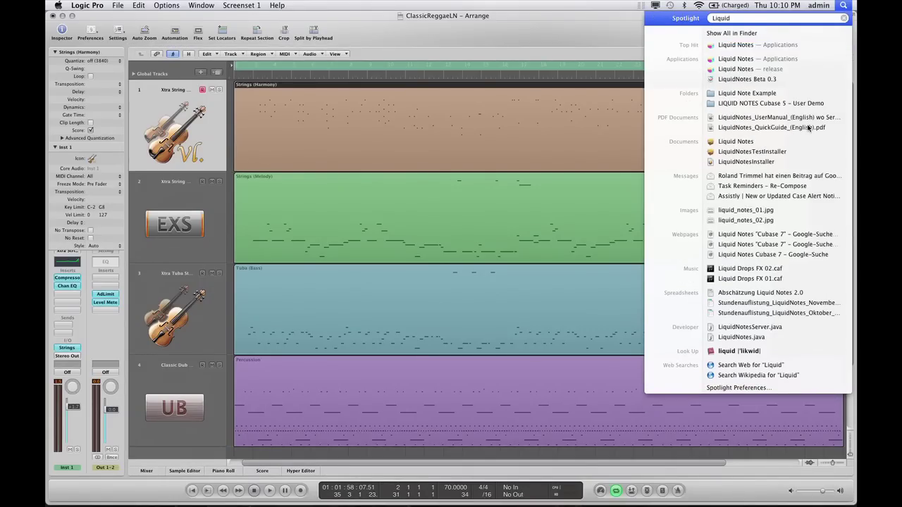
{"action": "key", "text": "Return"}
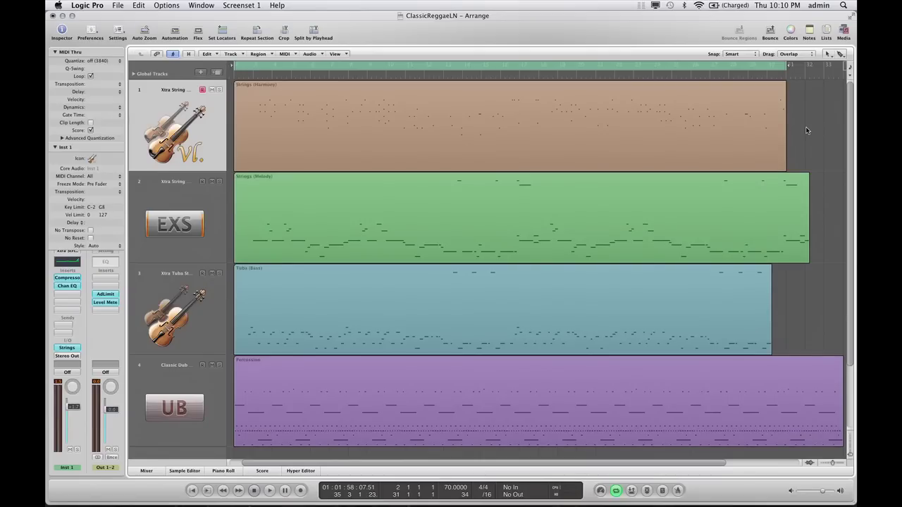
{"action": "left_click_drag", "start_coordinate": [805, 126], "coordinate": [643, 407]}
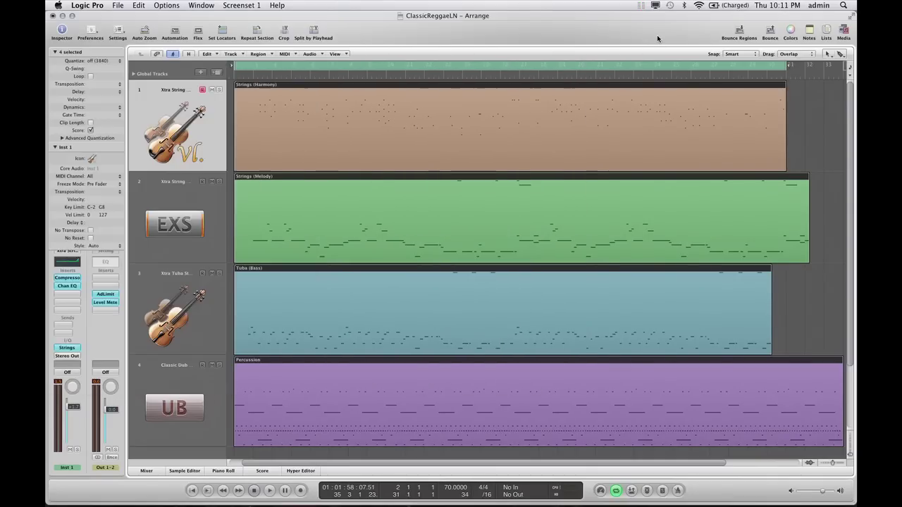
{"action": "left_click", "coordinate": [627, 55]}
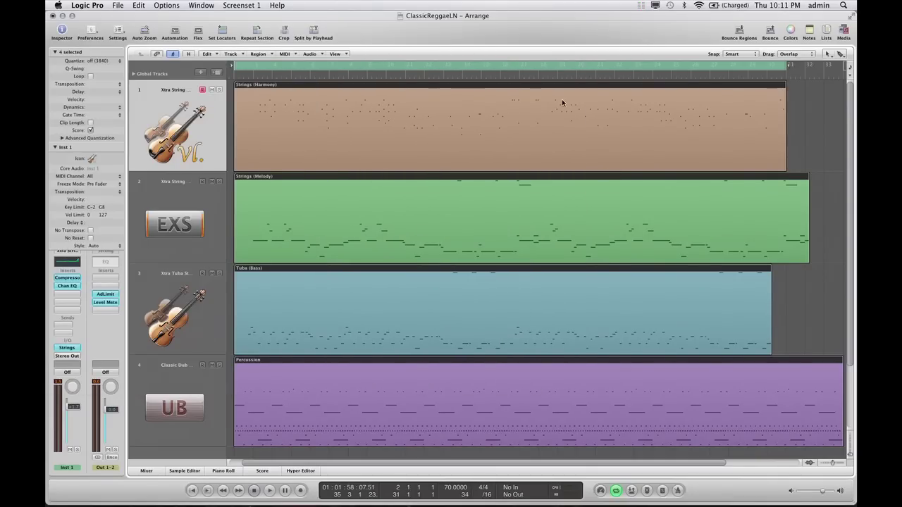
Export the selected regions as ClassicReggaeLN.mid to the Desktop, replacing the existing file.
{"action": "right_click", "coordinate": [498, 118]}
{"action": "left_click", "coordinate": [519, 122]}
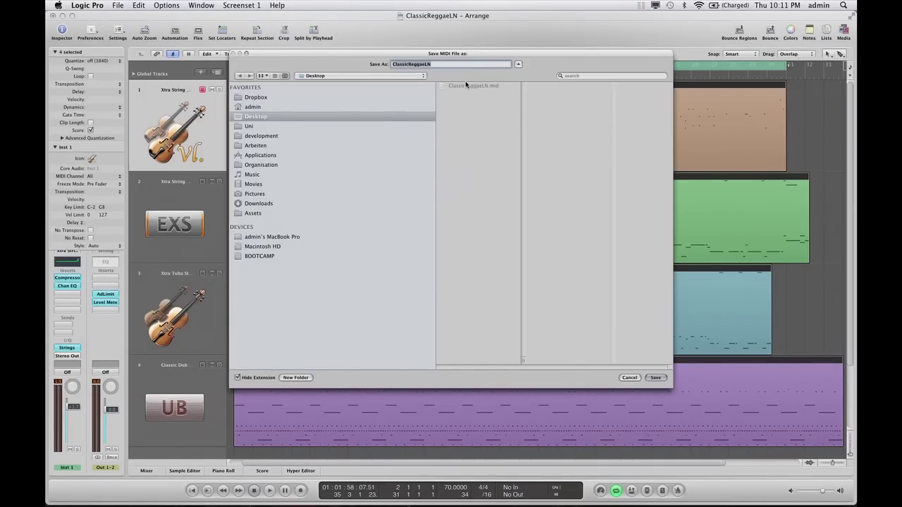
{"action": "left_click", "coordinate": [649, 375]}
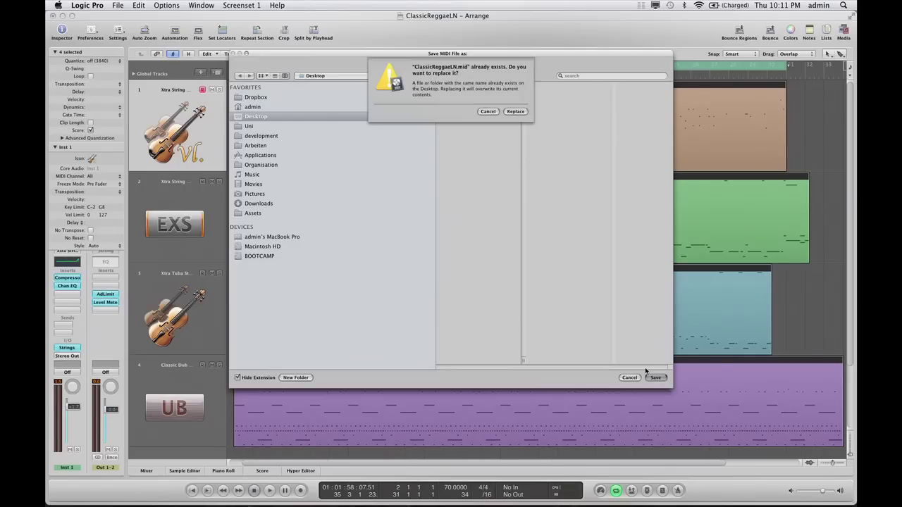
{"action": "left_click", "coordinate": [518, 111]}
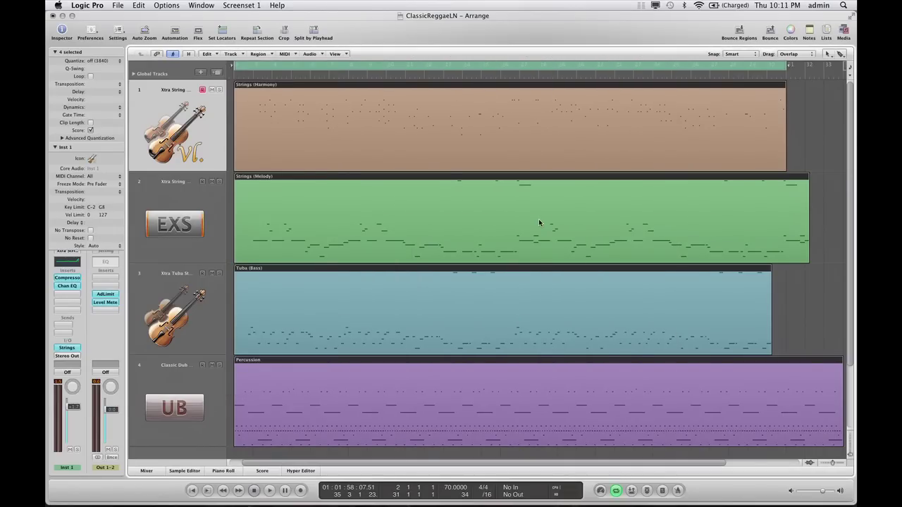
Drag ClassicReggaeLN.mid from the Desktop into Liquid Notes to start a new project.
{"action": "key", "text": "F11"}
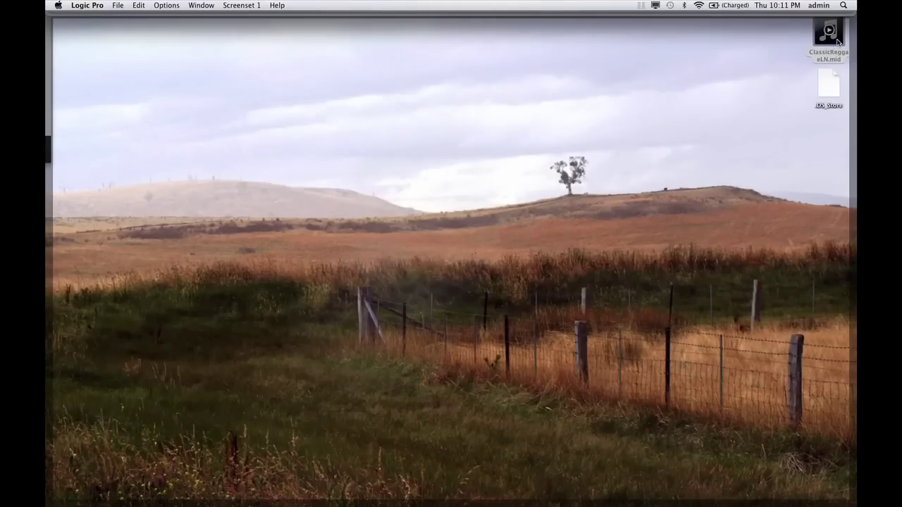
{"action": "left_click_drag", "start_coordinate": [837, 41], "coordinate": [312, 235]}
{"action": "key", "text": "super+Tab"}
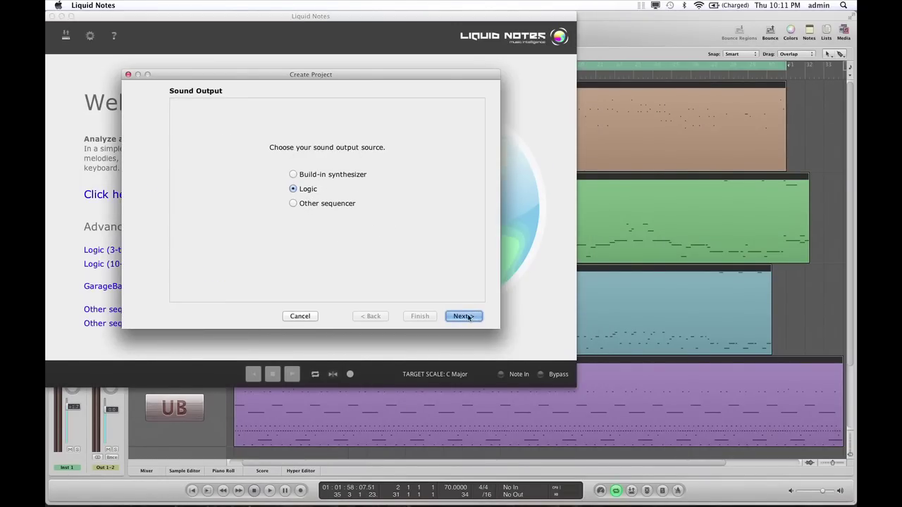
Complete the project wizard with Logic output and track analysis, then move the window aside.
{"action": "left_click", "coordinate": [462, 316]}
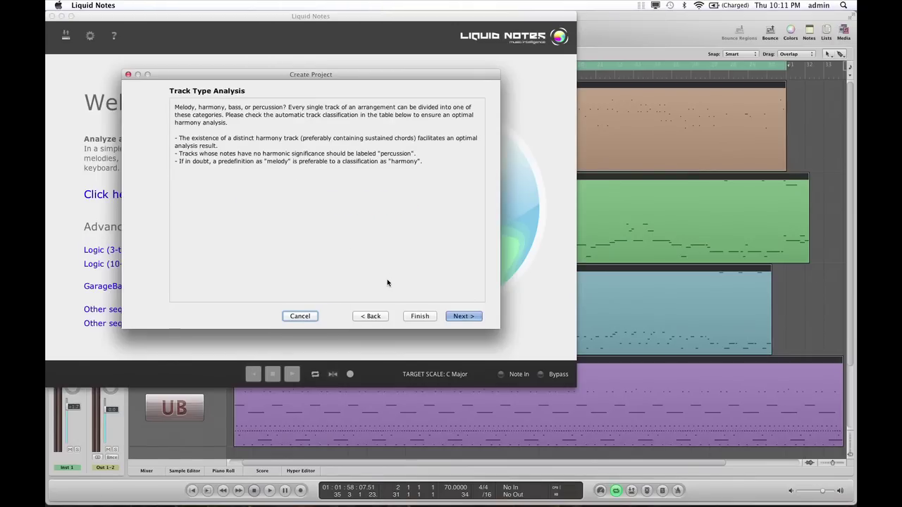
{"action": "left_click", "coordinate": [463, 316]}
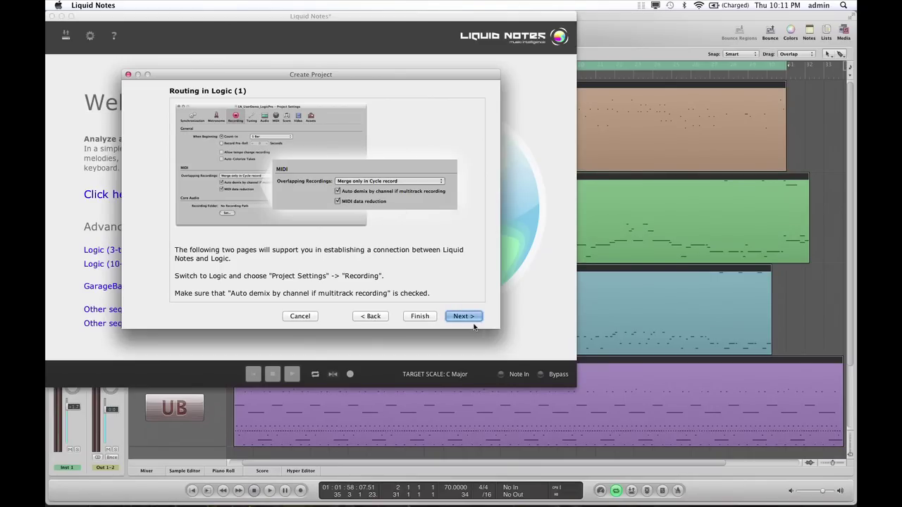
{"action": "left_click", "coordinate": [472, 320]}
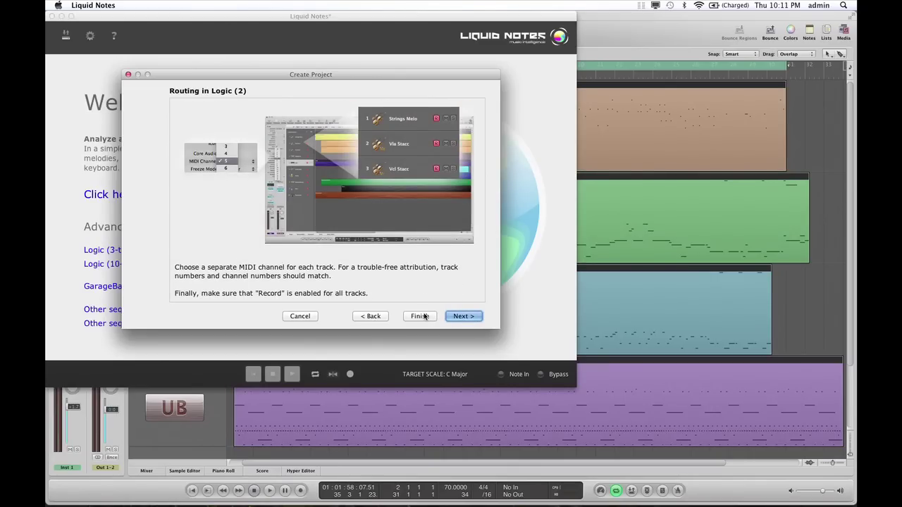
{"action": "left_click", "coordinate": [421, 316]}
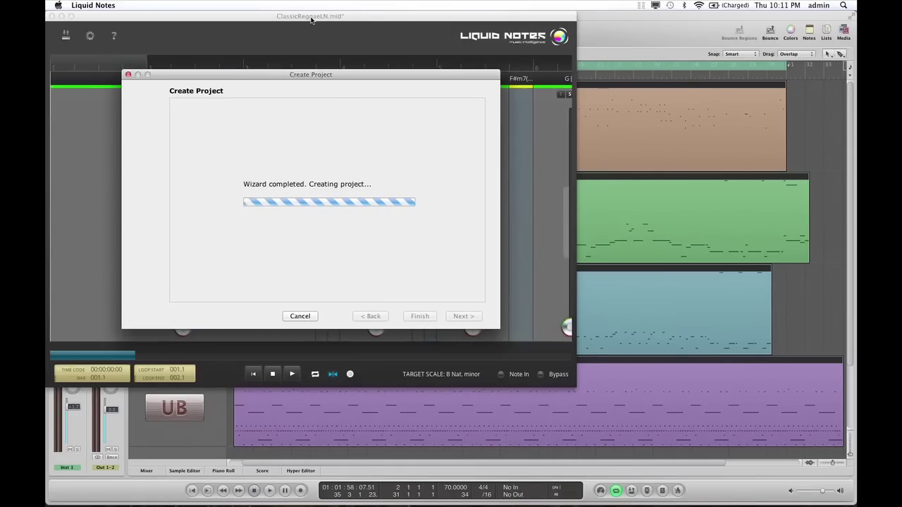
{"action": "left_click_drag", "start_coordinate": [311, 19], "coordinate": [550, 82]}
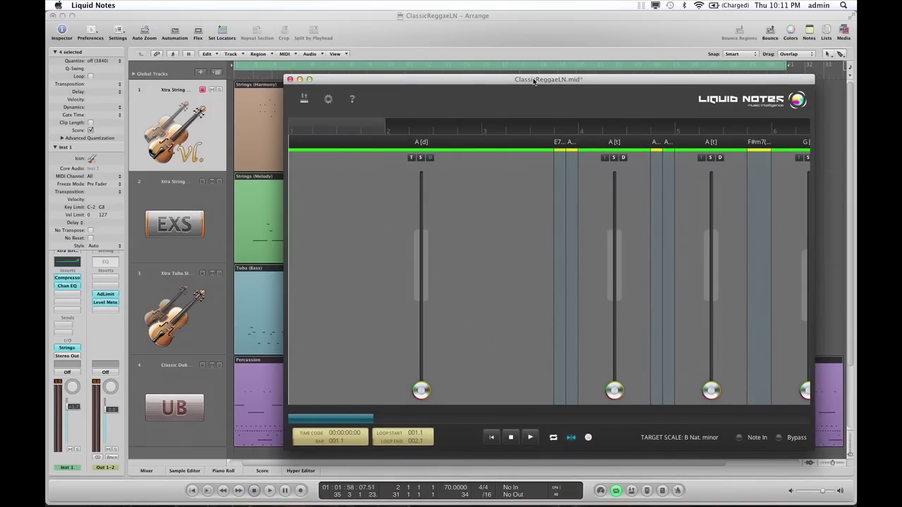
Record-enable the Strings (Melody), Tuba (Bass) and Percussion tracks in Logic.
{"action": "left_click", "coordinate": [508, 30]}
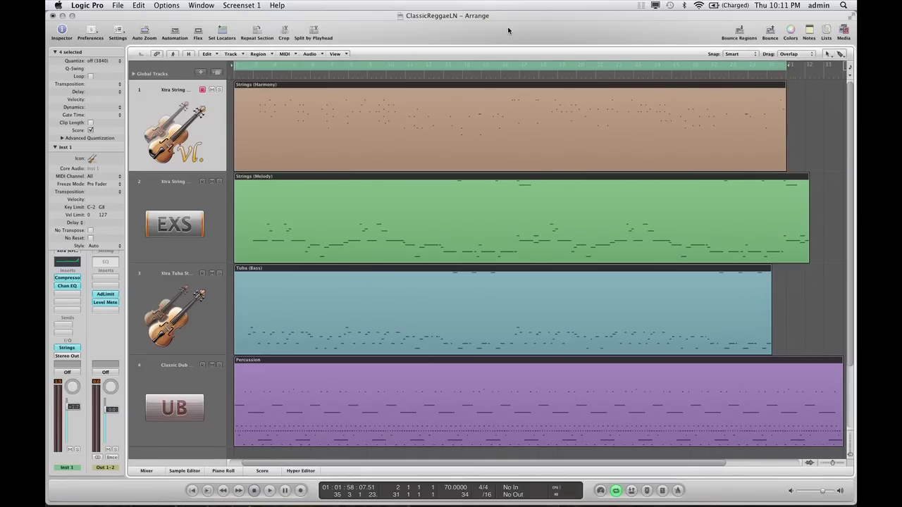
{"action": "left_click", "coordinate": [203, 182]}
{"action": "left_click", "coordinate": [202, 273]}
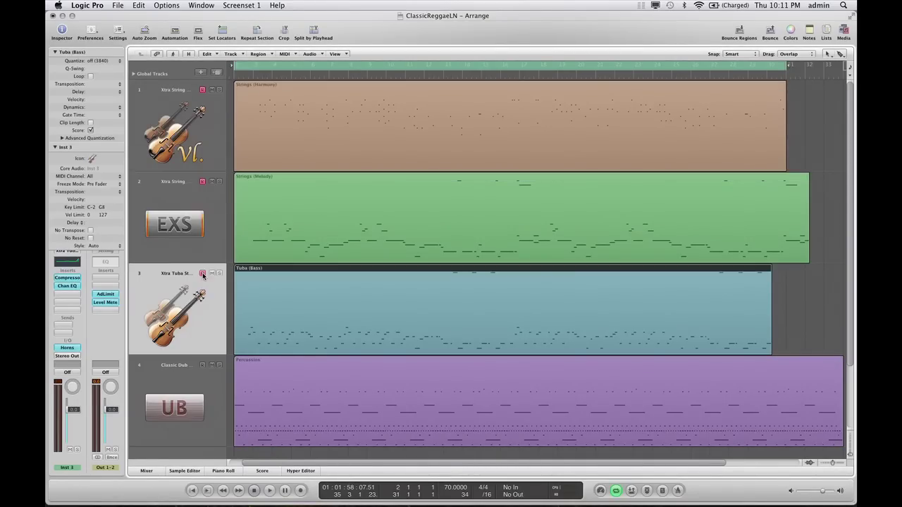
{"action": "left_click", "coordinate": [203, 365]}
{"action": "left_click", "coordinate": [180, 129]}
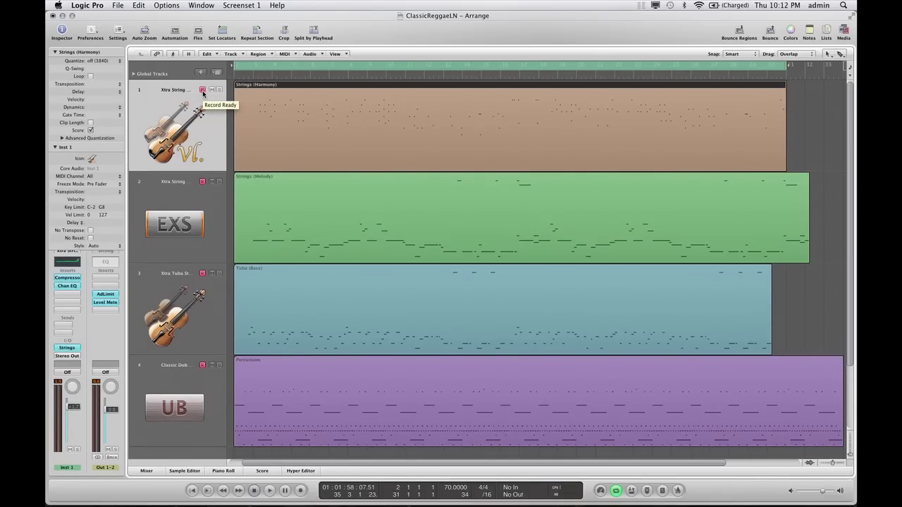
Assign MIDI channels 1, 2, 3 and 4 to Strings (Harmony), Strings (Melody), Tuba and Percussion.
{"action": "left_click", "coordinate": [107, 179]}
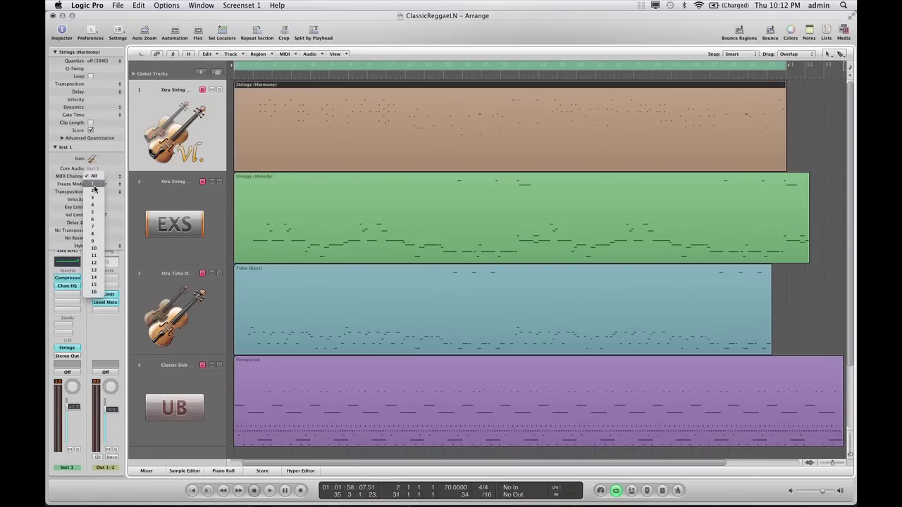
{"action": "left_click", "coordinate": [136, 191]}
{"action": "left_click", "coordinate": [161, 198]}
{"action": "left_click", "coordinate": [111, 177]}
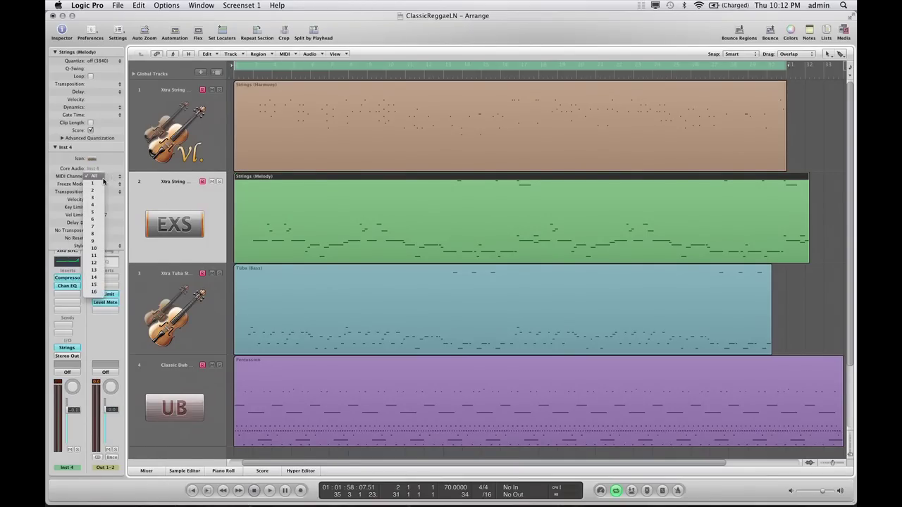
{"action": "left_click", "coordinate": [182, 310]}
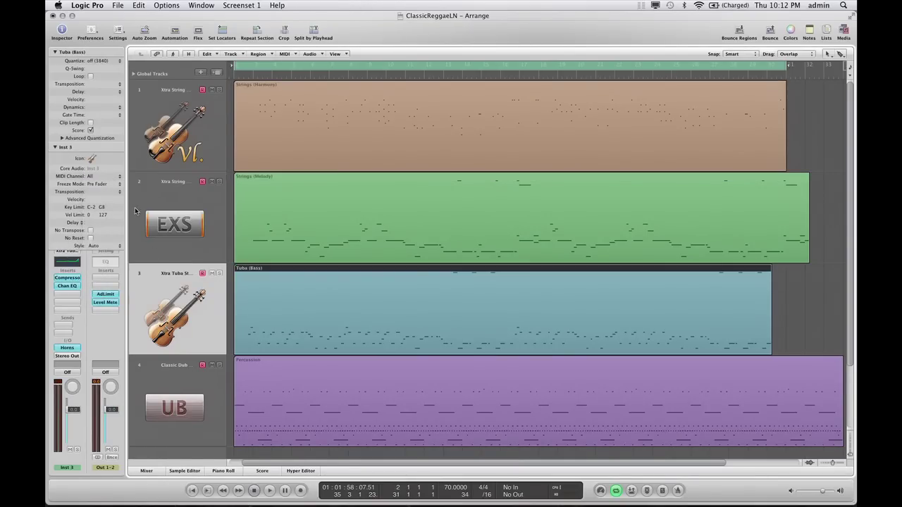
{"action": "left_click", "coordinate": [114, 180]}
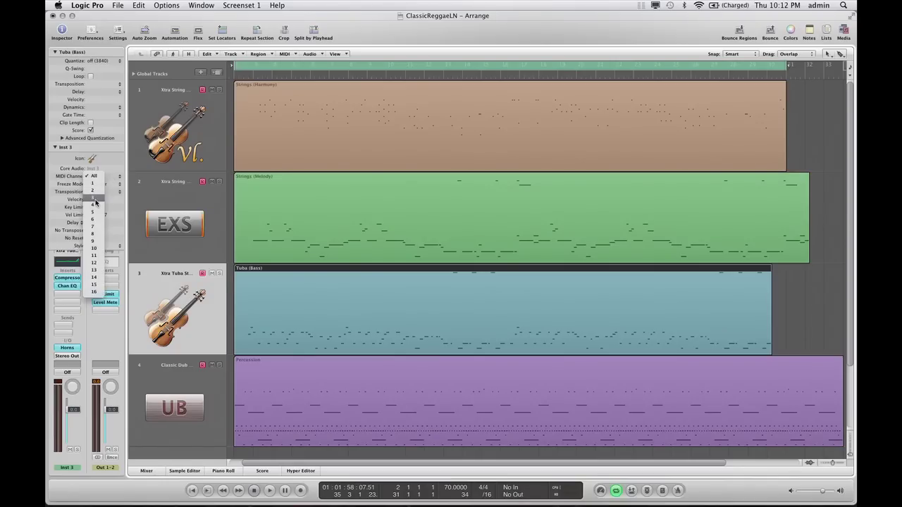
{"action": "left_click", "coordinate": [95, 198]}
{"action": "left_click", "coordinate": [183, 386]}
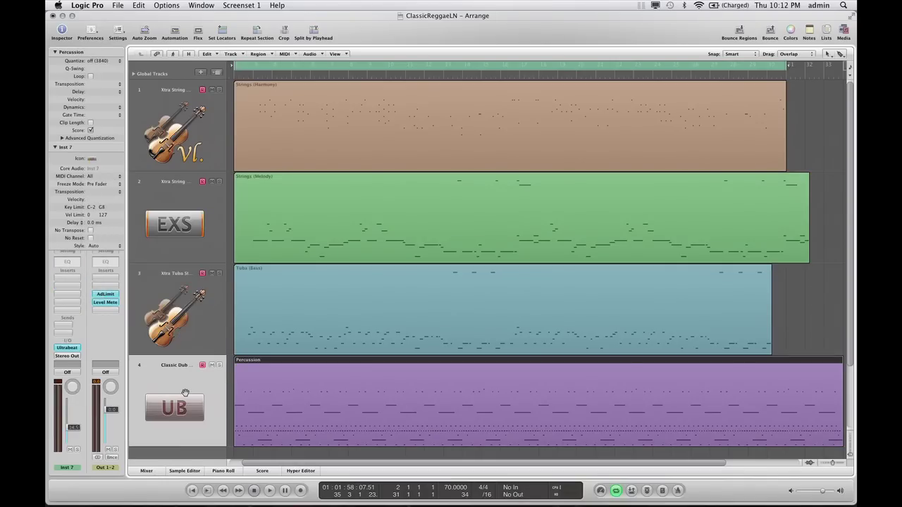
{"action": "left_click", "coordinate": [112, 179]}
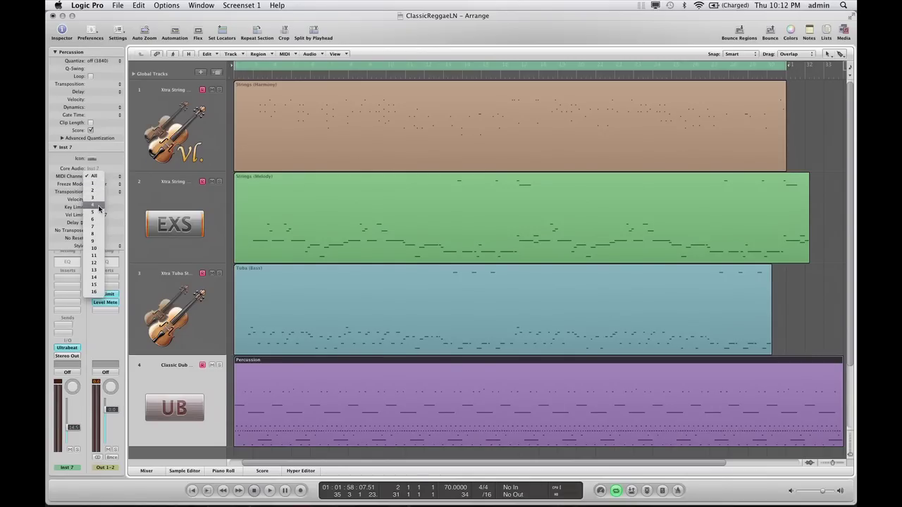
{"action": "left_click", "coordinate": [100, 209]}
Step through the tracks to verify each one's MIDI channel in the Inspector.
{"action": "left_click", "coordinate": [174, 125]}
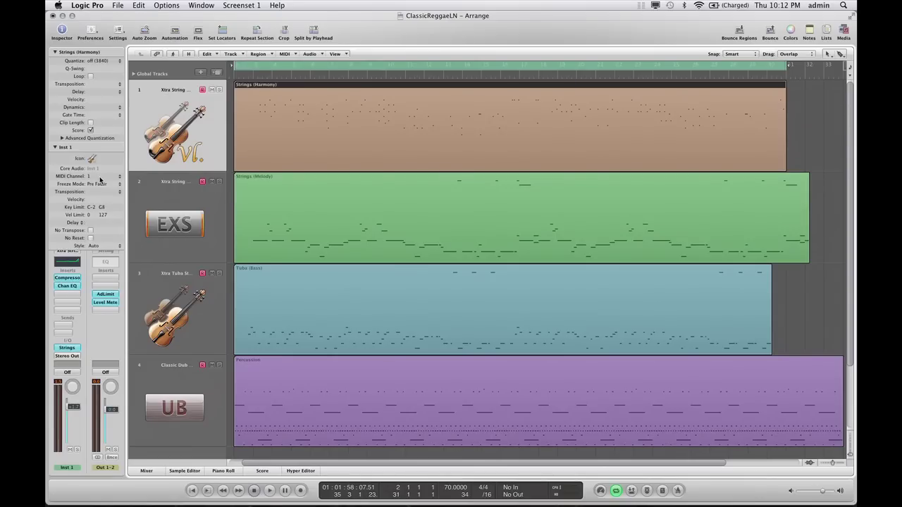
{"action": "key", "text": "Down"}
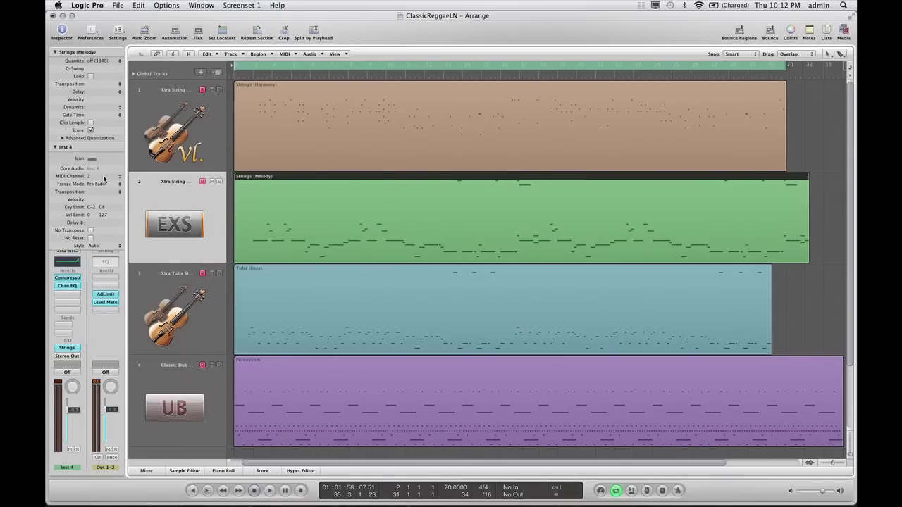
{"action": "left_click", "coordinate": [172, 295]}
{"action": "left_click", "coordinate": [167, 121]}
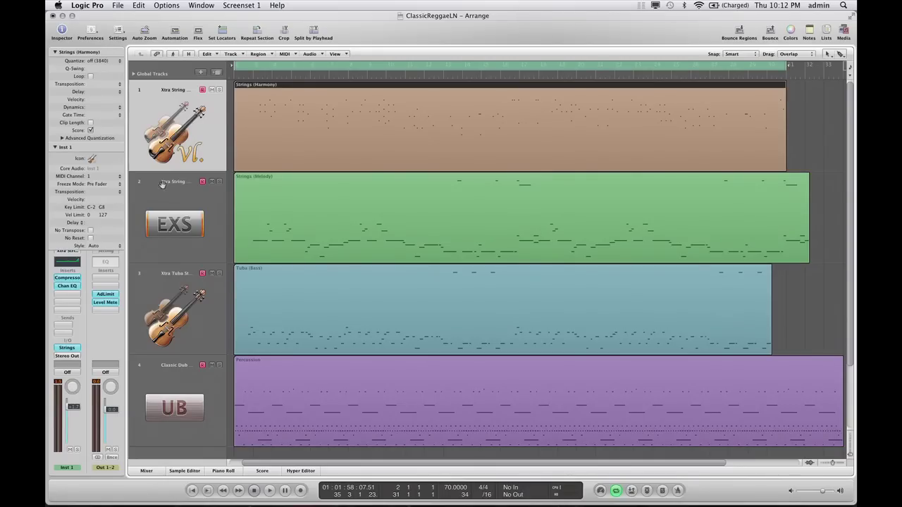
{"action": "left_click", "coordinate": [117, 31]}
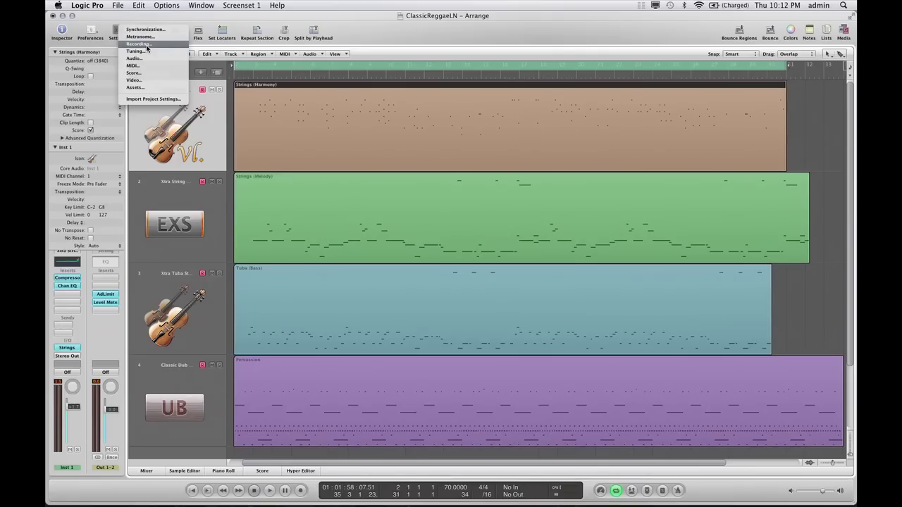
{"action": "left_click", "coordinate": [146, 45]}
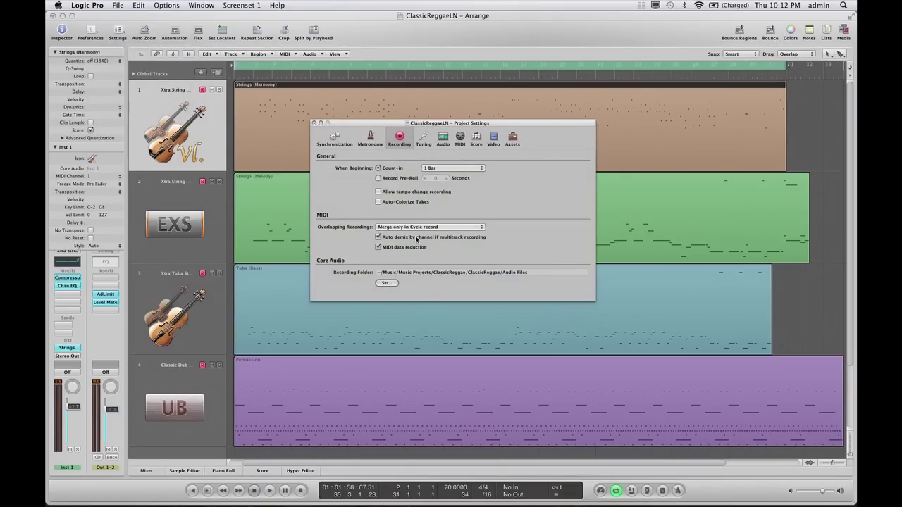
{"action": "left_click", "coordinate": [390, 238]}
{"action": "left_click", "coordinate": [379, 238]}
{"action": "left_click", "coordinate": [459, 236]}
{"action": "left_click", "coordinate": [411, 238]}
{"action": "left_click", "coordinate": [423, 238]}
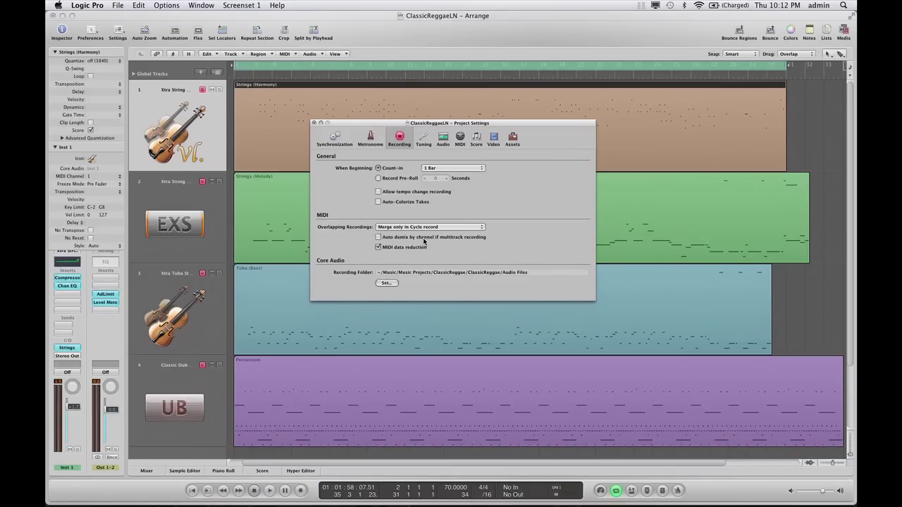
{"action": "left_click", "coordinate": [378, 238]}
{"action": "left_click", "coordinate": [314, 123]}
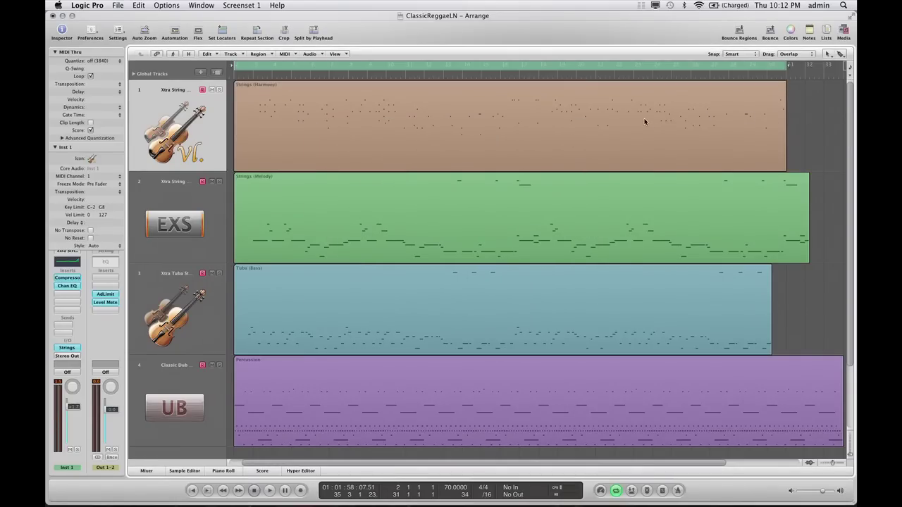
Play the arrangement through Liquid Notes live, switching between it and Logic and raising the volume.
{"action": "key", "text": "super+Tab"}
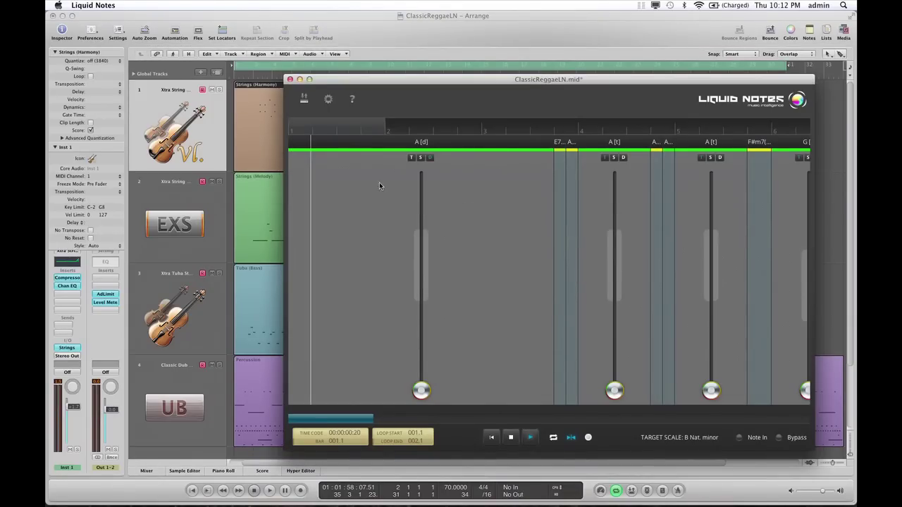
{"action": "mouse_move", "coordinate": [502, 83]}
{"action": "left_mouse_down"}
{"action": "mouse_move", "coordinate": [570, 131]}
{"action": "mouse_move", "coordinate": [634, 157]}
{"action": "mouse_move", "coordinate": [508, 85]}
{"action": "left_mouse_up"}
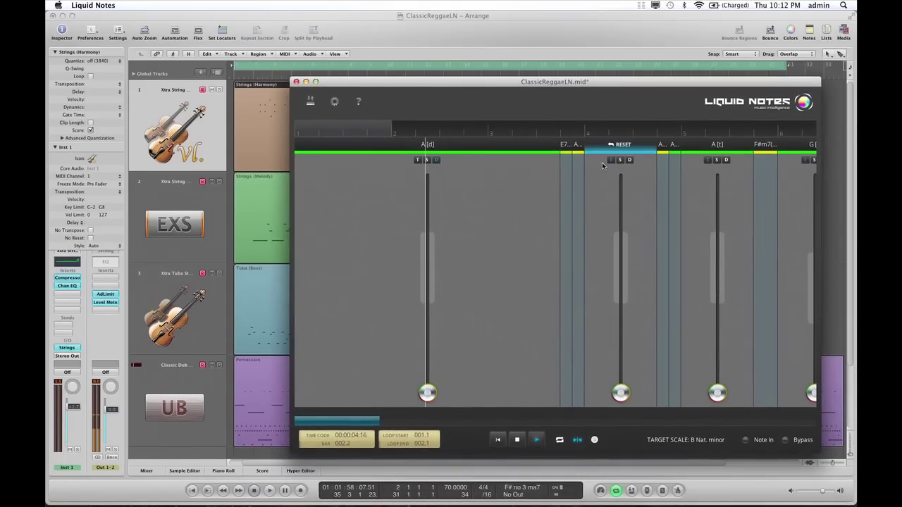
{"action": "left_click", "coordinate": [406, 23]}
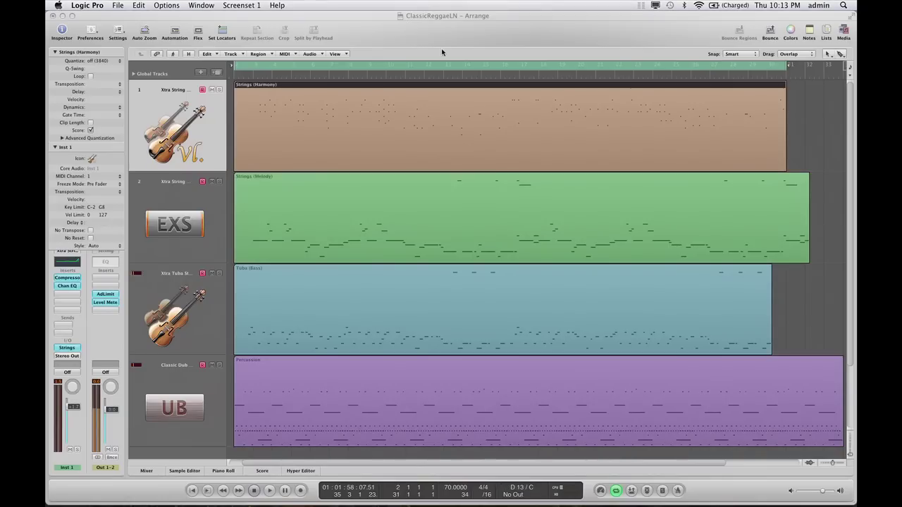
{"action": "left_click", "coordinate": [457, 262]}
{"action": "key", "text": "XF86AudioRaiseVolume"}
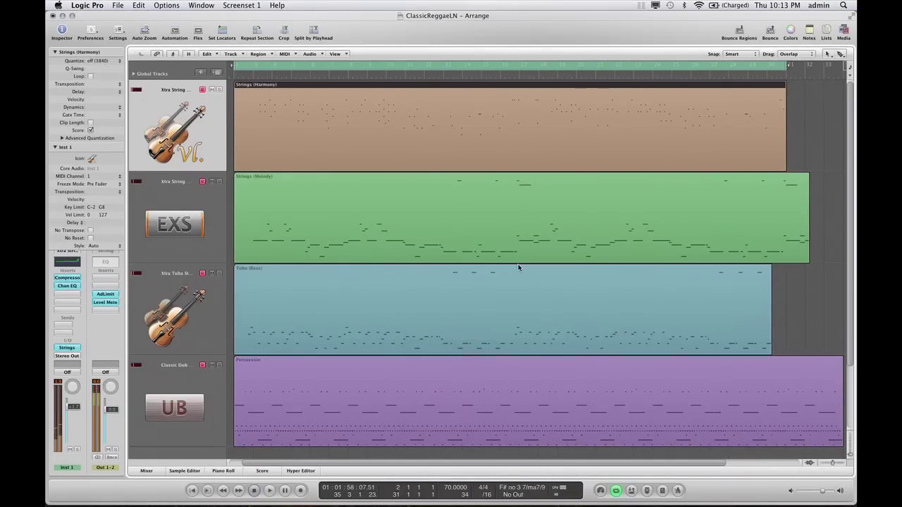
{"action": "key", "text": "super+Tab"}
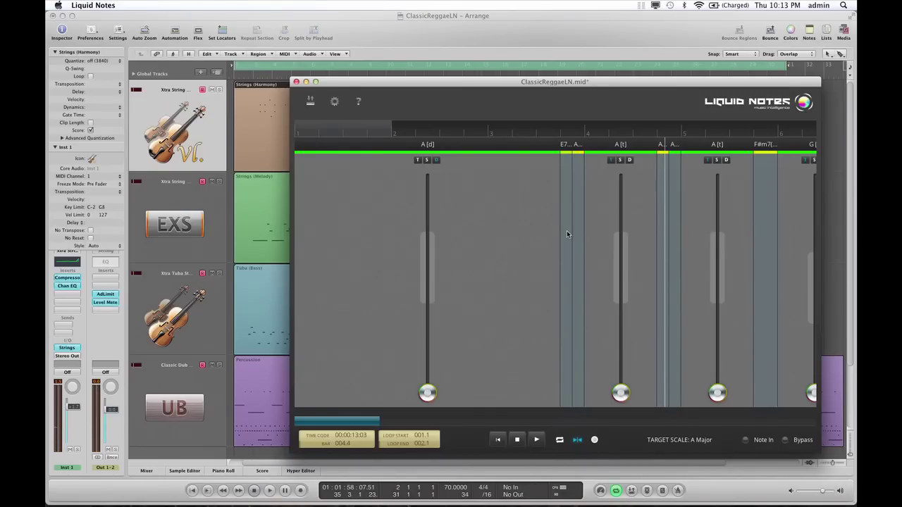
{"action": "key", "text": "super+Tab"}
{"action": "key", "text": "super+h"}
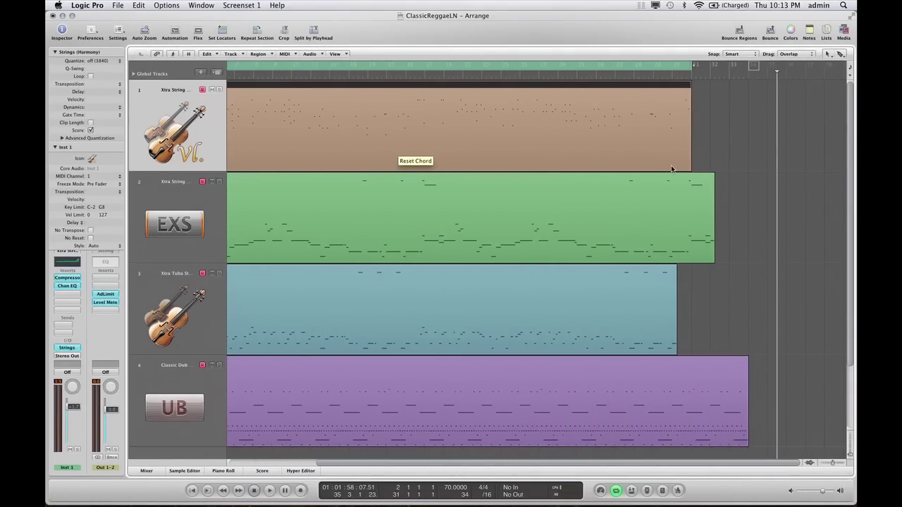
{"action": "left_click", "coordinate": [768, 74]}
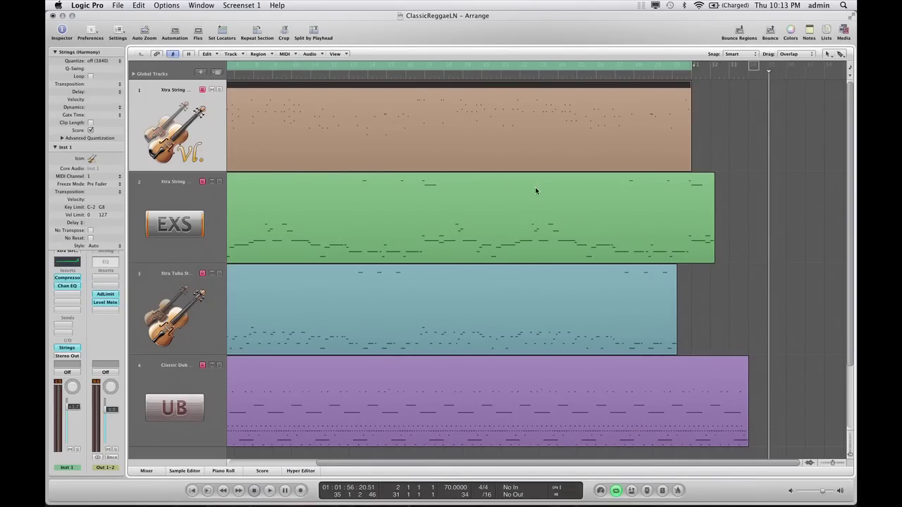
{"action": "key", "text": "super+Tab"}
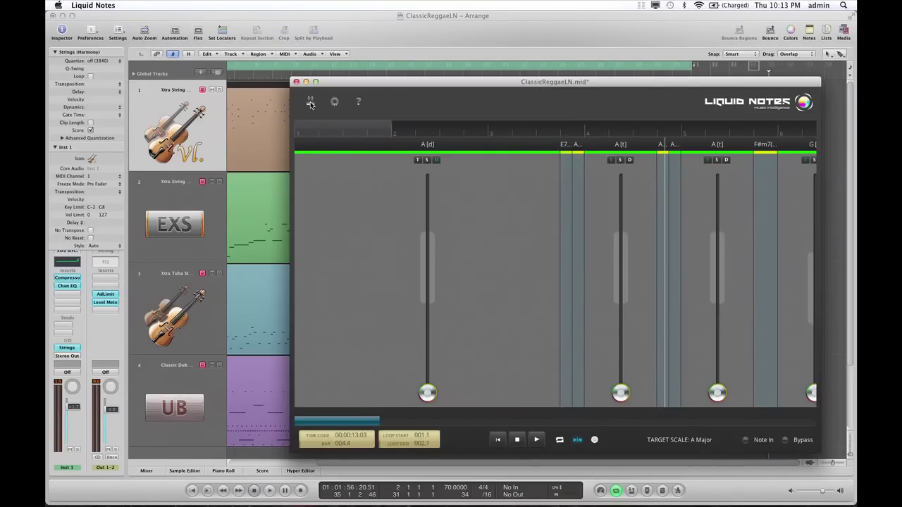